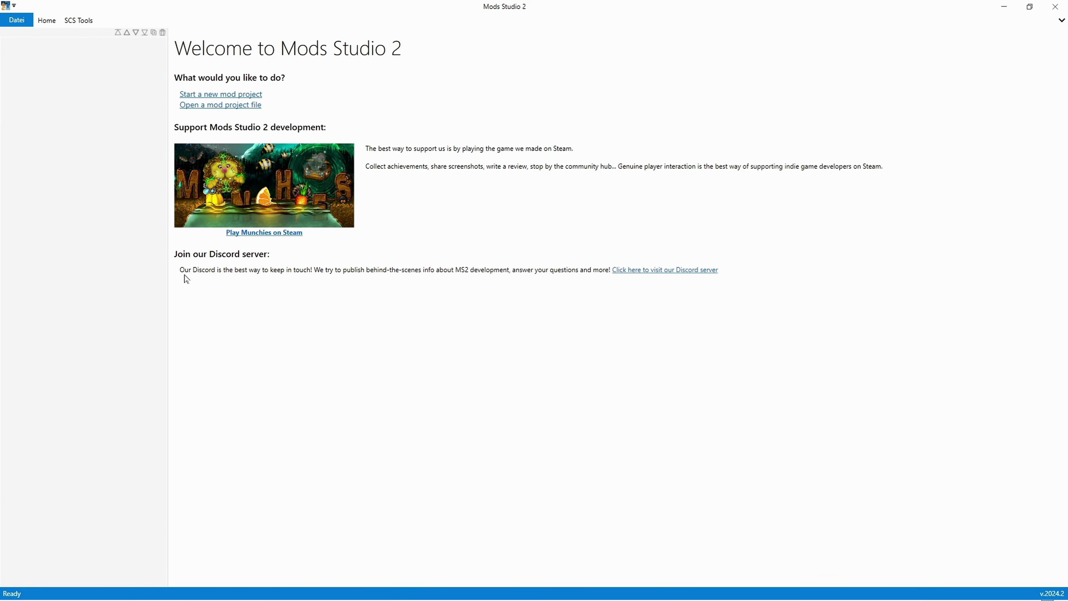
- Open the Mods Studio 2 program directory in File Explorer and go to the Data > ModData > SCS > Vehicles folder
{"action": "left_click", "coordinate": [46, 20]}
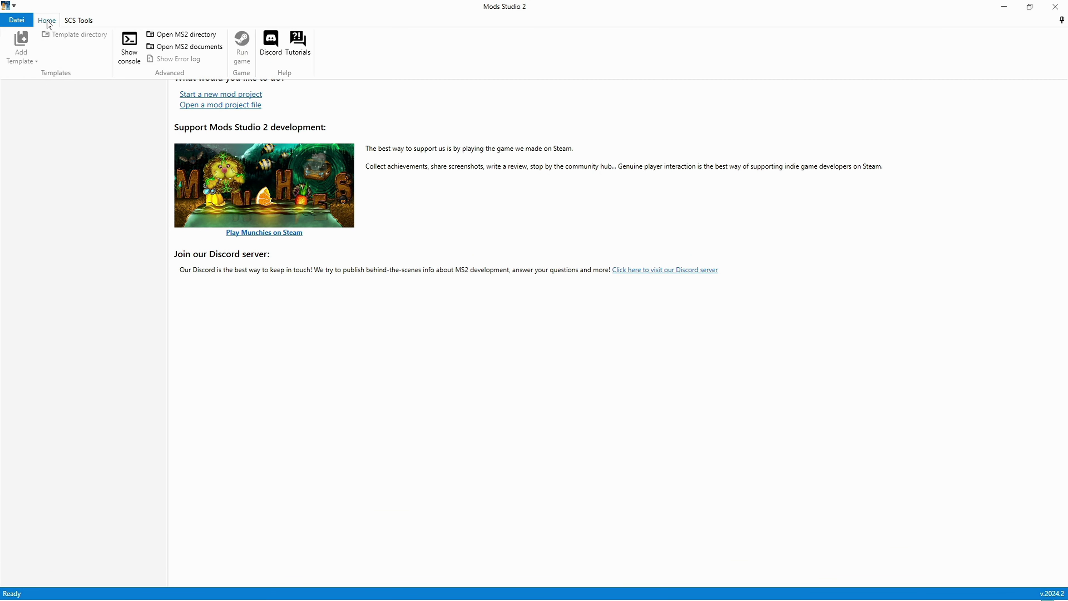
{"action": "left_click", "coordinate": [187, 38]}
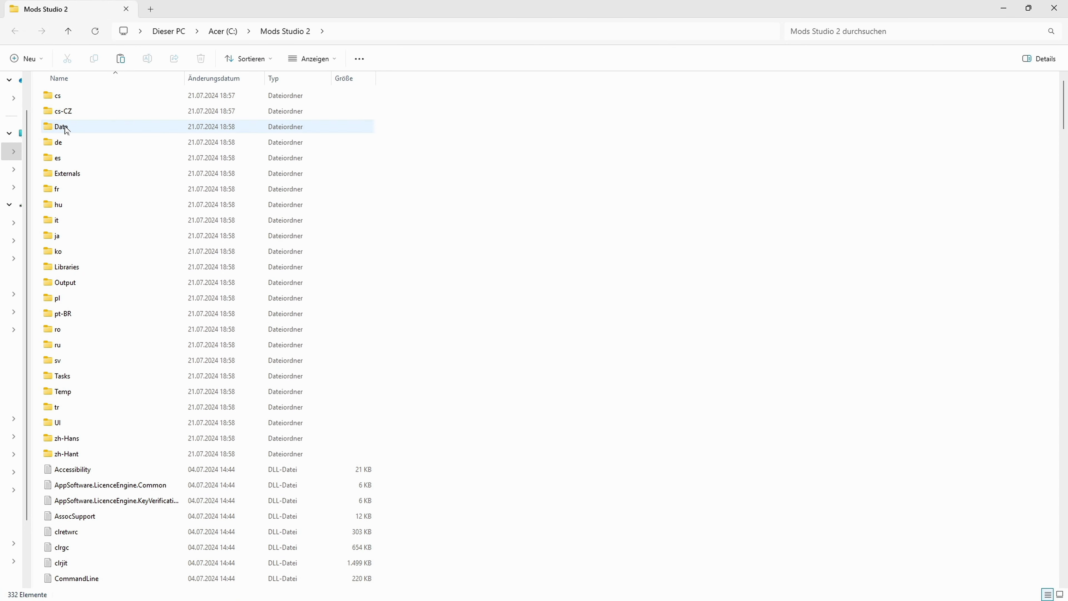
{"action": "mouse_move", "coordinate": [63, 129]}
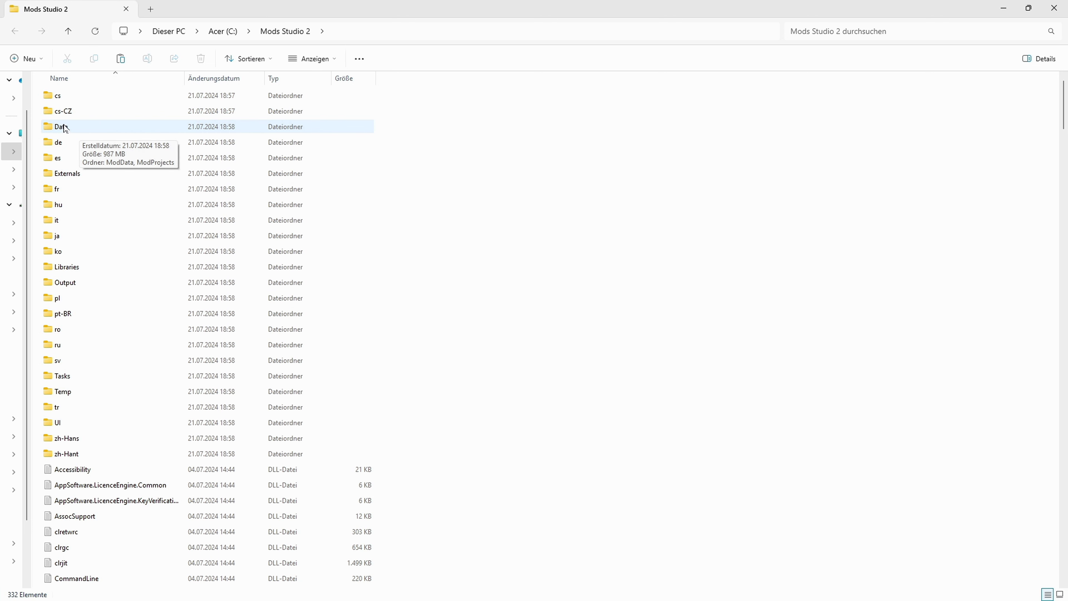
{"action": "double_click", "coordinate": [58, 128]}
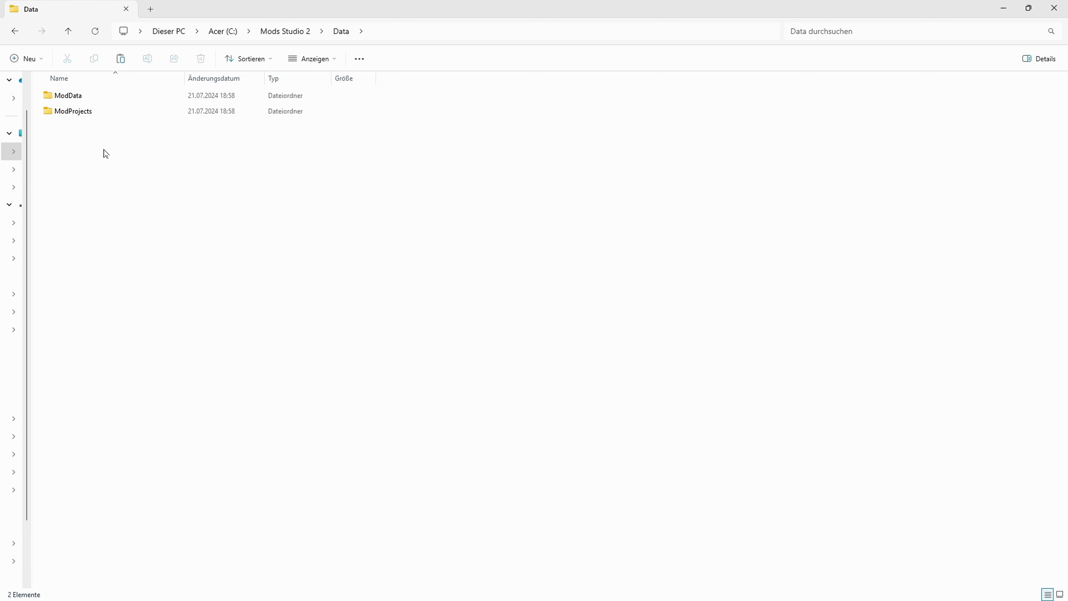
{"action": "double_click", "coordinate": [75, 103]}
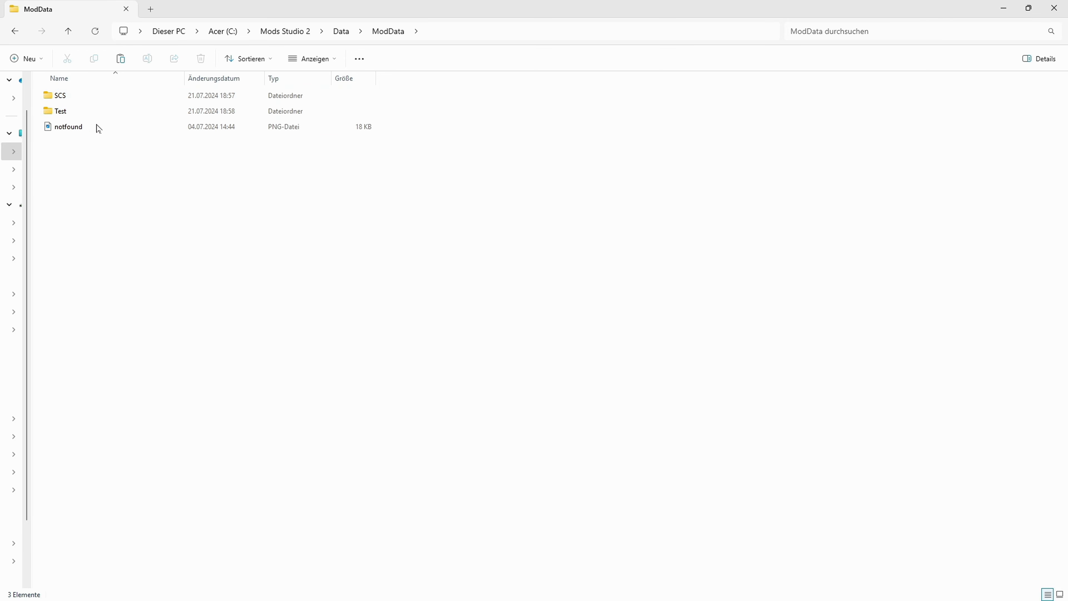
{"action": "double_click", "coordinate": [57, 97]}
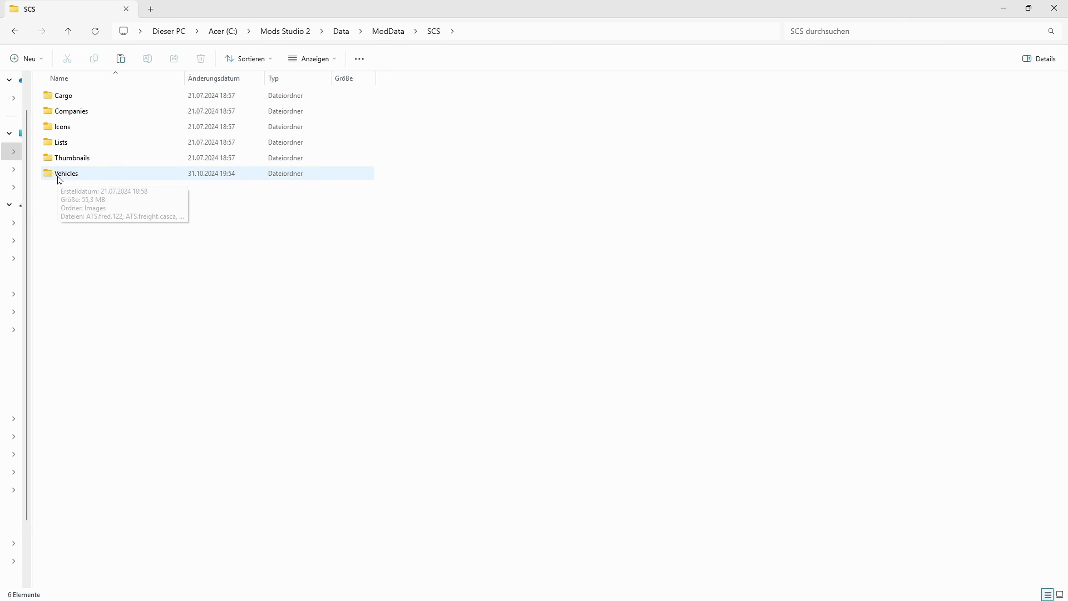
{"action": "double_click", "coordinate": [66, 179]}
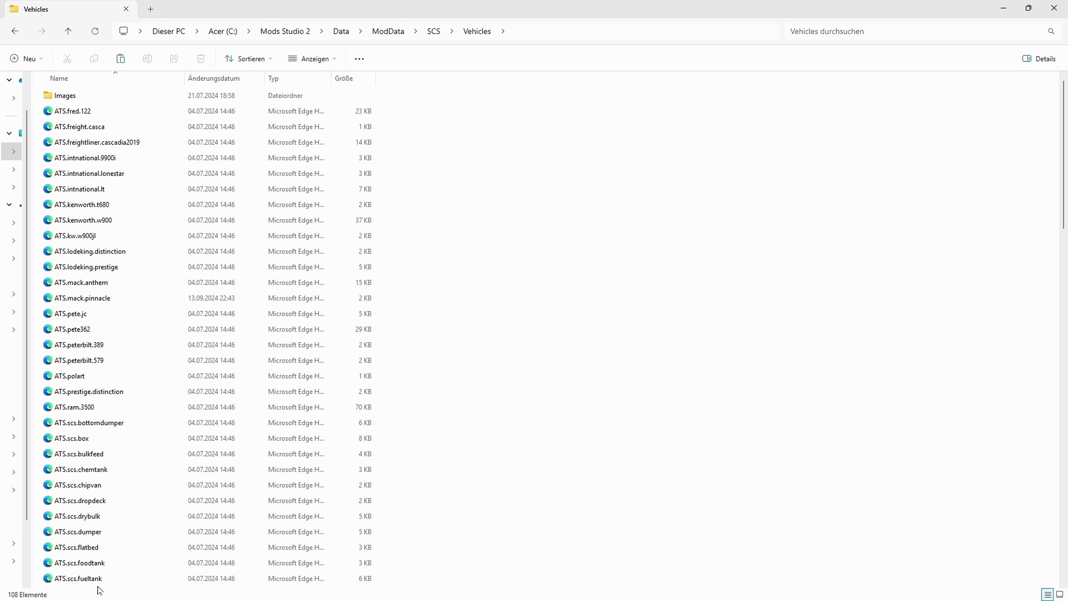
- Paste the copied ETS2.volvo.fh_2022.xml into the Vehicles folder, replacing the existing file, and close the folder window
{"action": "scroll", "coordinate": [114, 302], "scroll_direction": "down", "scroll_amount": 2}
{"action": "scroll", "coordinate": [114, 301], "scroll_direction": "down", "scroll_amount": 20}
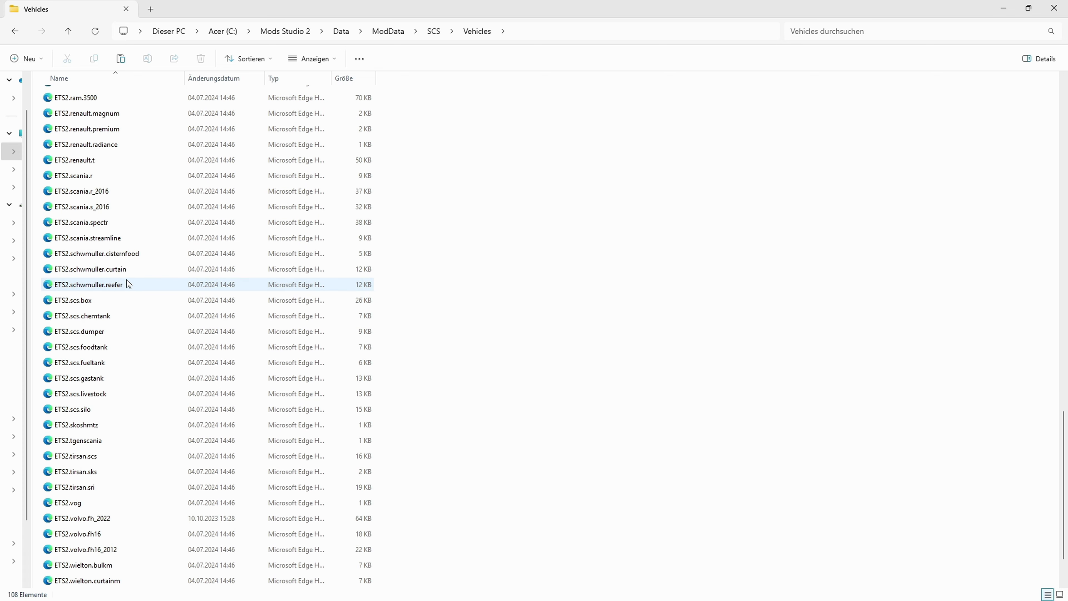
{"action": "scroll", "coordinate": [167, 290], "scroll_direction": "up", "scroll_amount": 20}
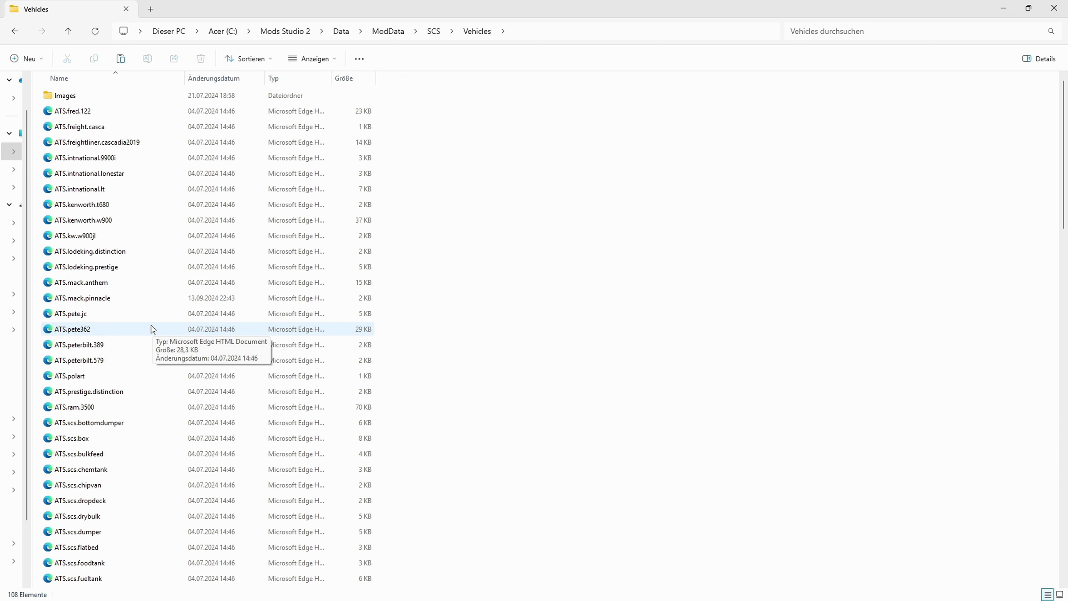
{"action": "right_click", "coordinate": [699, 334]}
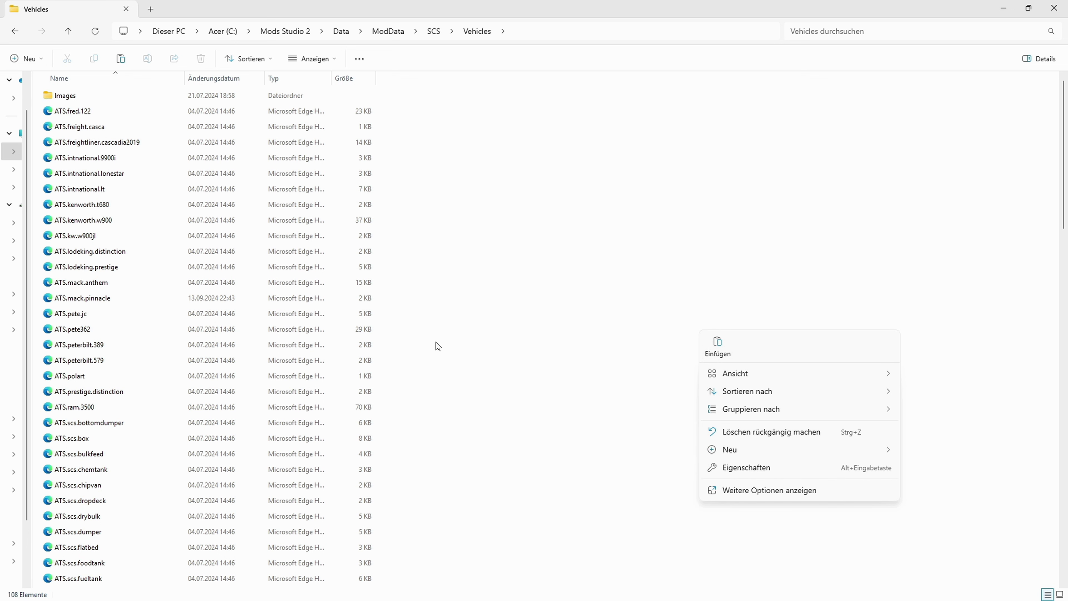
{"action": "left_click", "coordinate": [721, 347]}
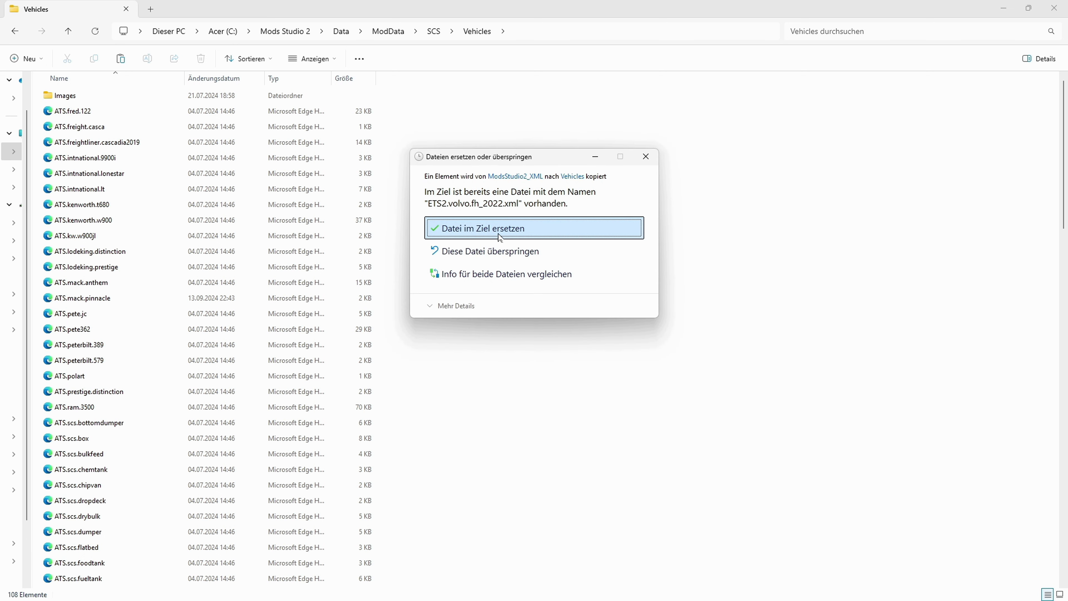
{"action": "left_click", "coordinate": [538, 235]}
{"action": "mouse_move", "coordinate": [261, 595]}
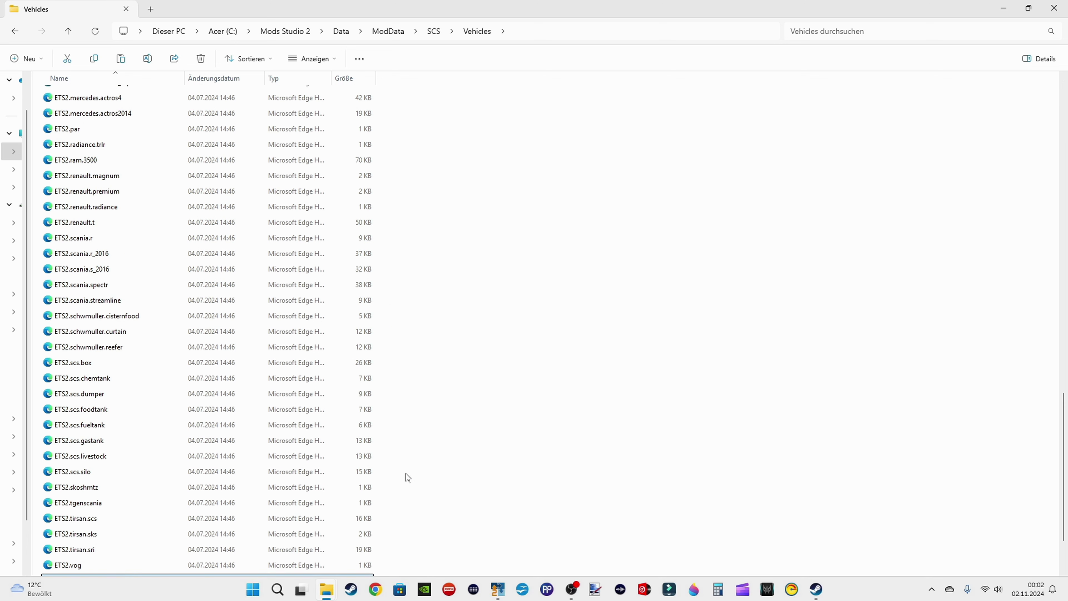
{"action": "scroll", "coordinate": [420, 421], "scroll_direction": "down", "scroll_amount": 3}
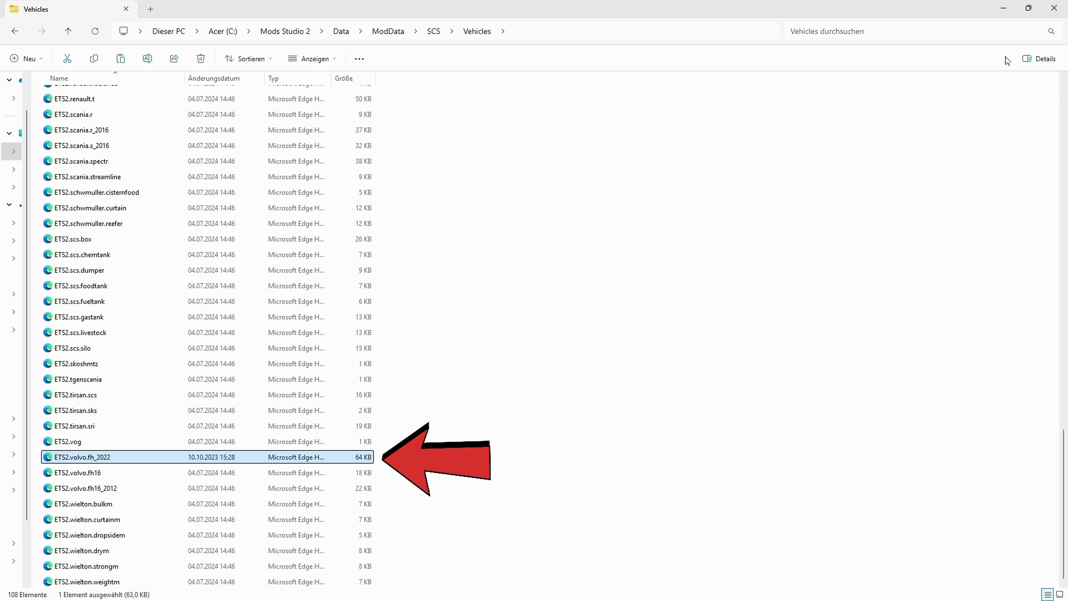
{"action": "left_click", "coordinate": [1044, 9]}
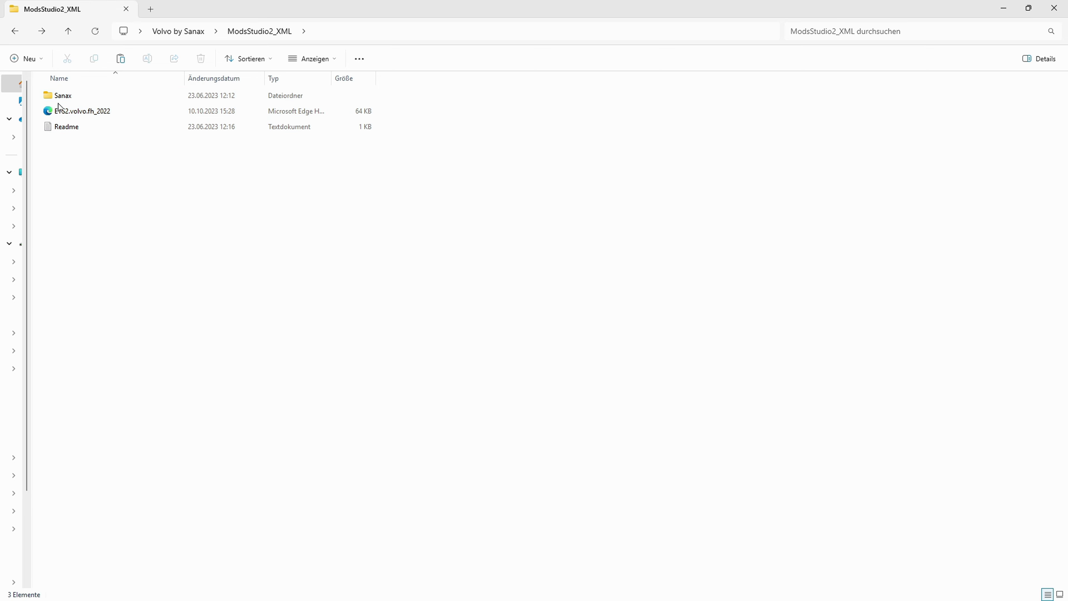
- Open the VolvoFH2022 picture folder inside Sanax in the ModsStudio2_XML folder
{"action": "mouse_move", "coordinate": [64, 102]}
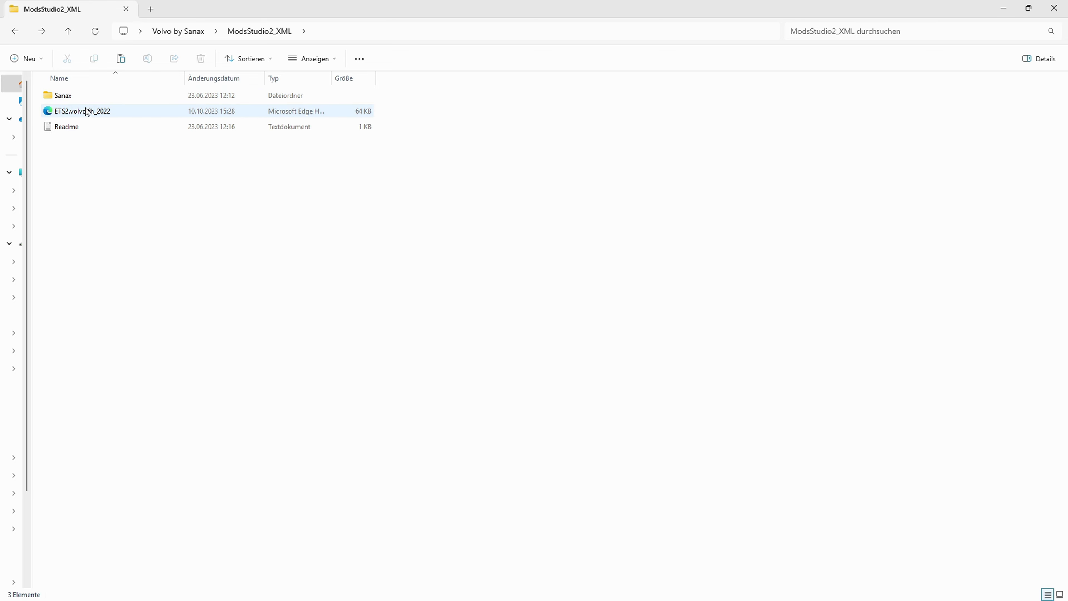
{"action": "double_click", "coordinate": [64, 97]}
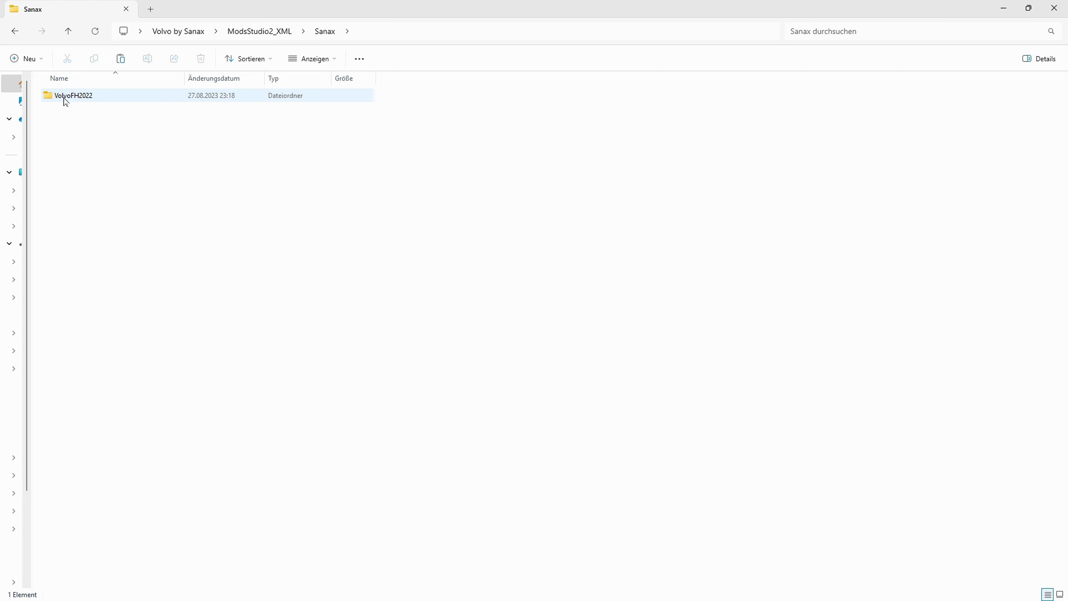
{"action": "double_click", "coordinate": [64, 97]}
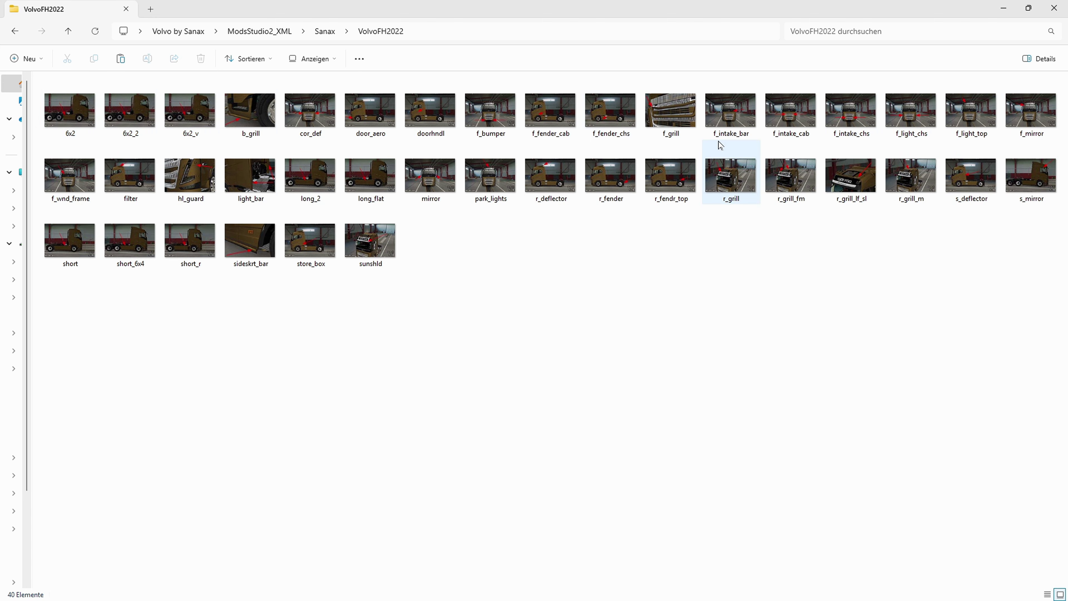
- View the 6x2, b_grill and doorhndl pictures enlarged one after another, closing each one
{"action": "double_click", "coordinate": [72, 108]}
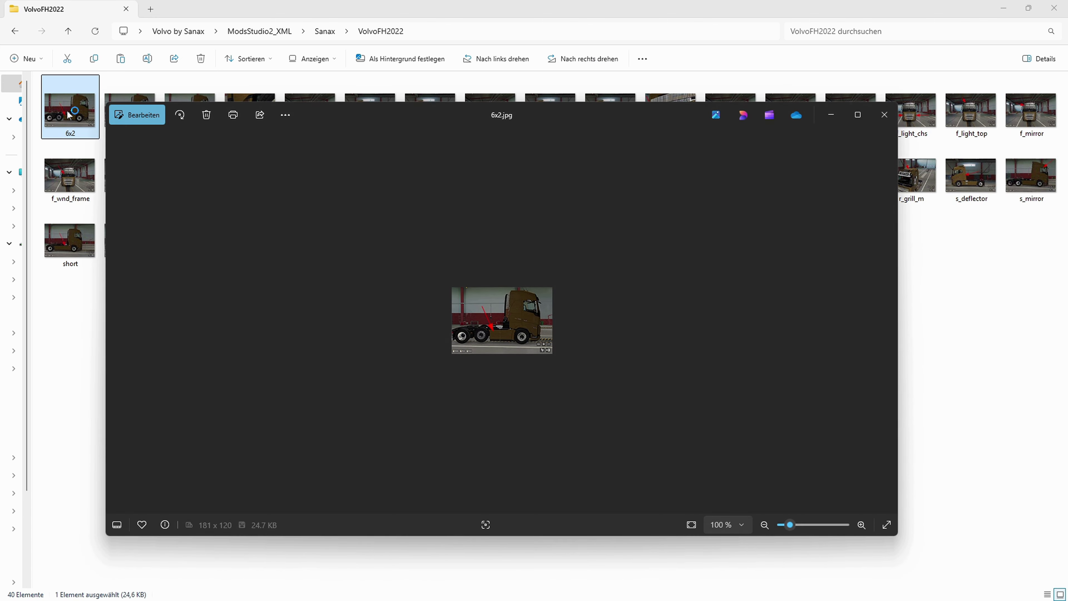
{"action": "scroll", "coordinate": [710, 246], "scroll_direction": "up", "scroll_amount": 5}
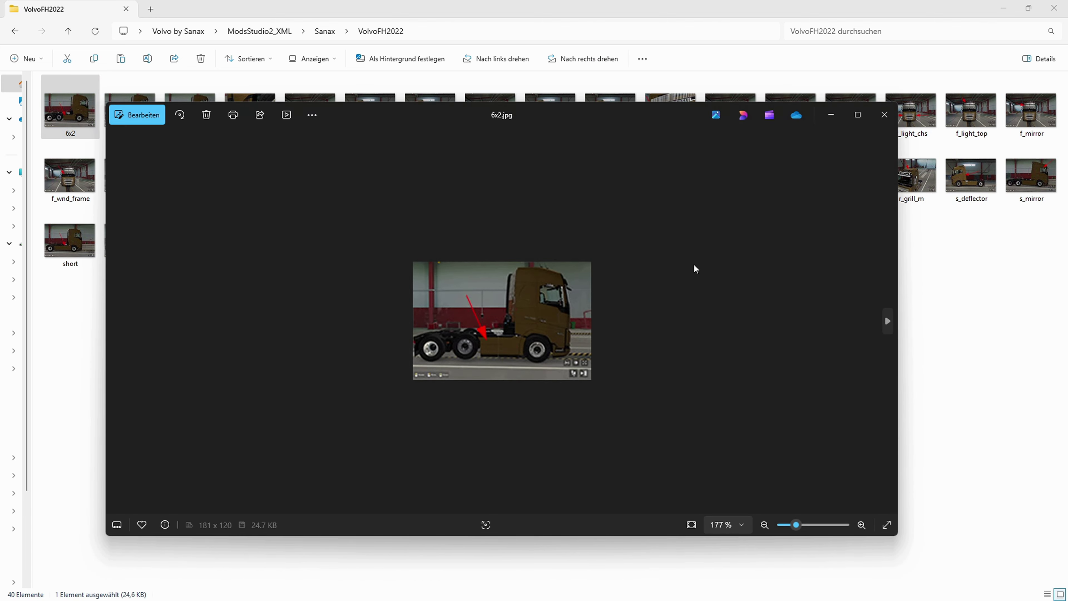
{"action": "left_click", "coordinate": [887, 117]}
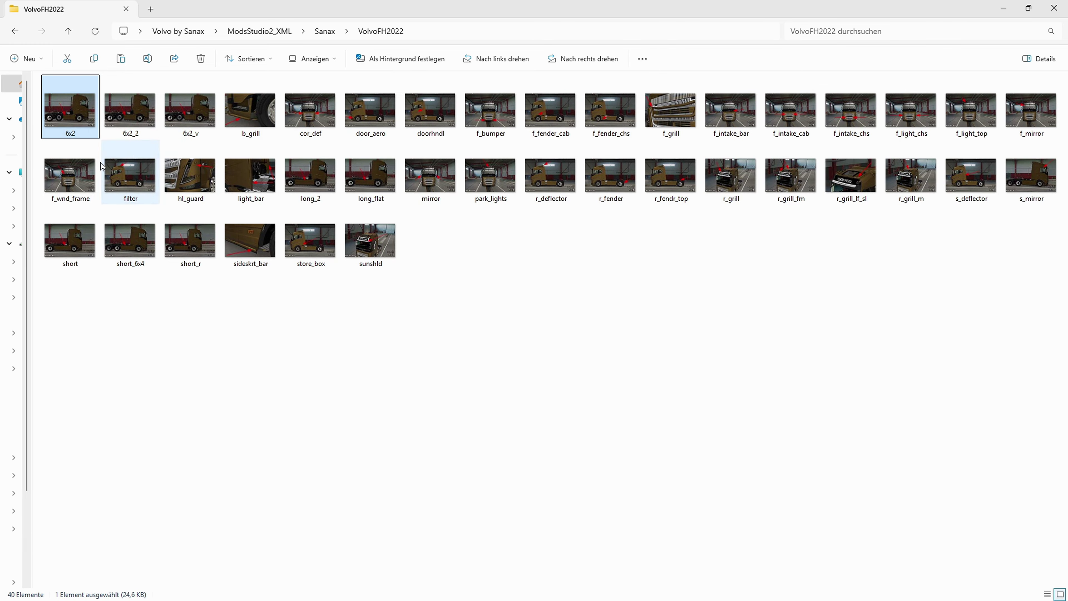
{"action": "left_click", "coordinate": [252, 126]}
{"action": "double_click", "coordinate": [252, 127]}
{"action": "scroll", "coordinate": [615, 358], "scroll_direction": "up", "scroll_amount": 5}
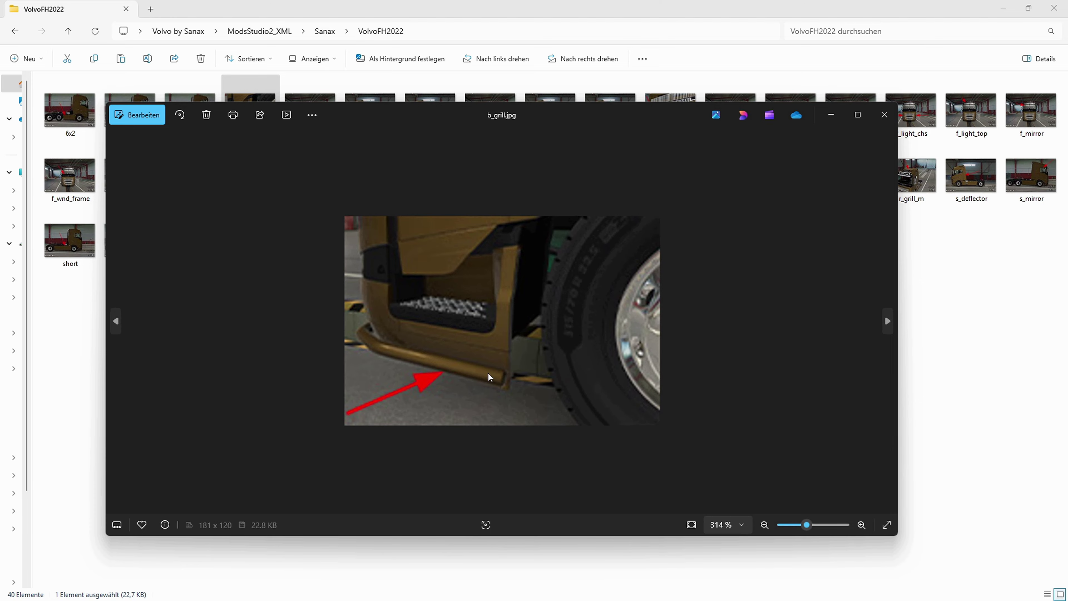
{"action": "left_click", "coordinate": [884, 114]}
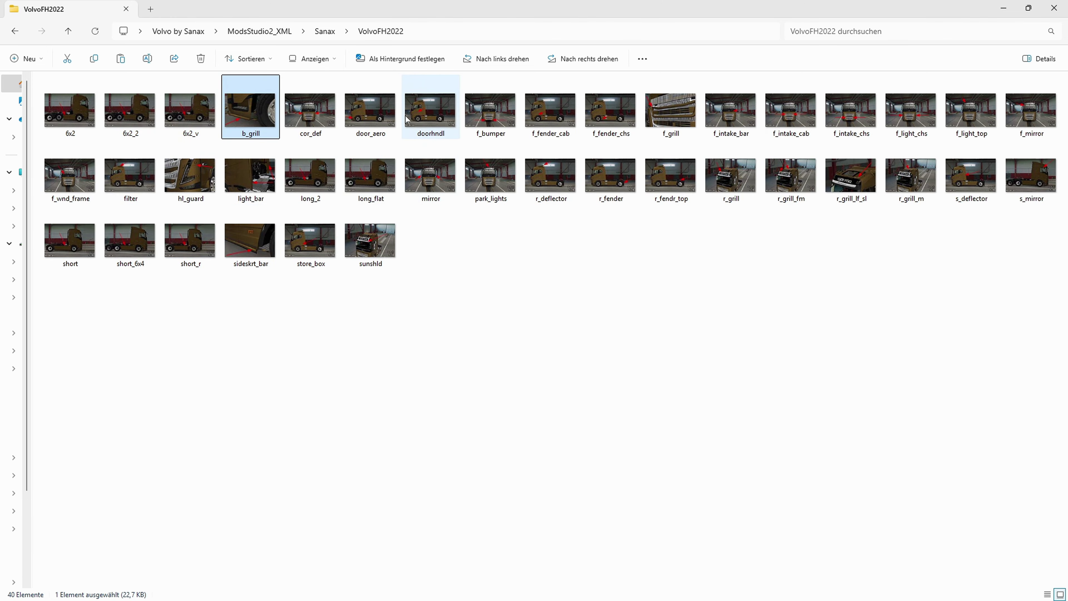
{"action": "double_click", "coordinate": [435, 116]}
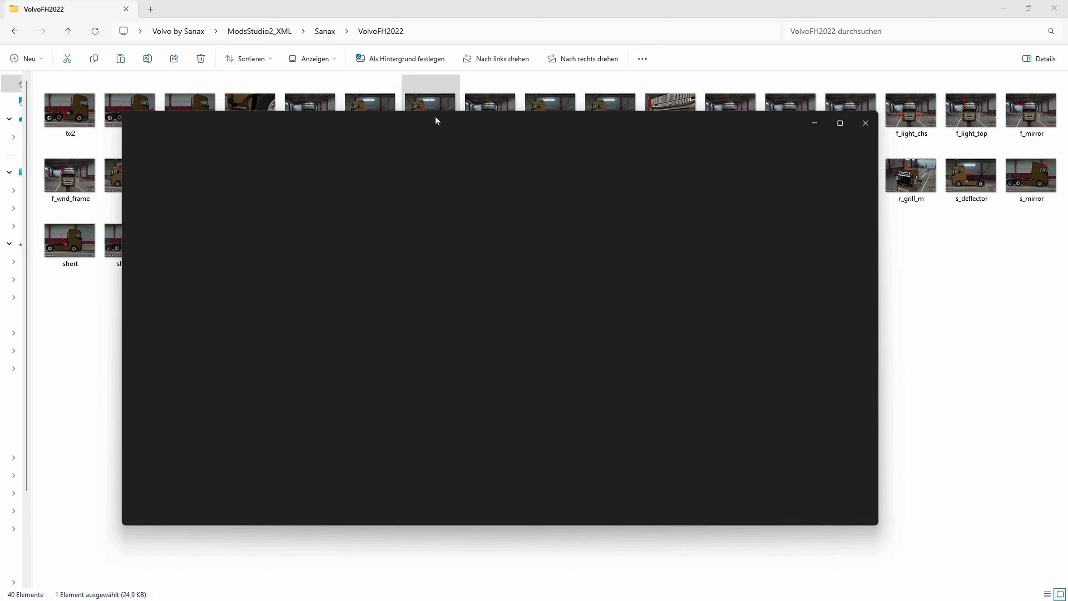
{"action": "scroll", "coordinate": [527, 313], "scroll_direction": "up", "scroll_amount": 5}
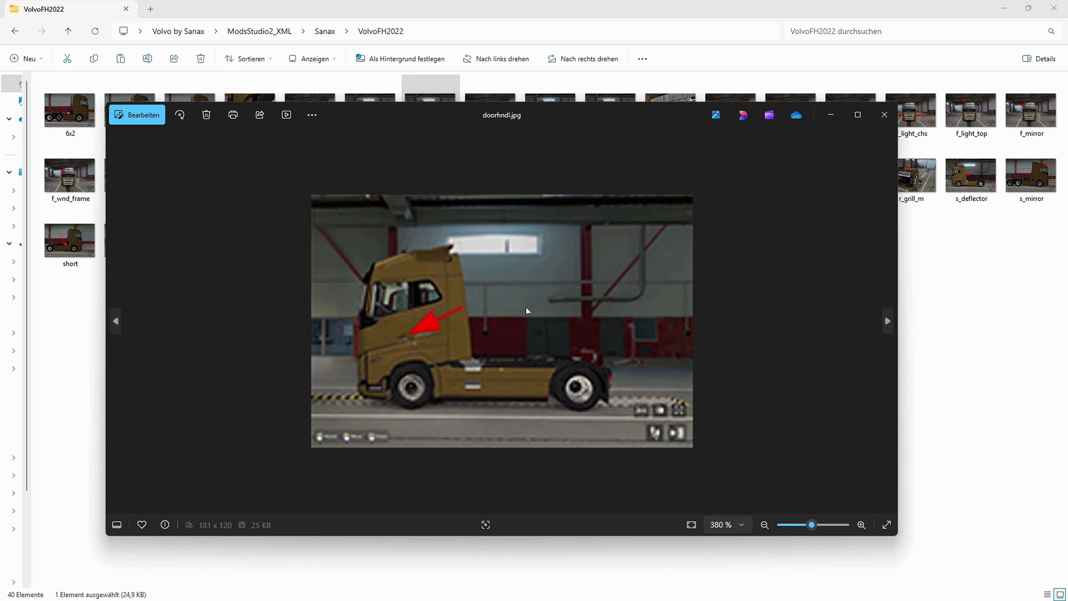
{"action": "left_click", "coordinate": [885, 115]}
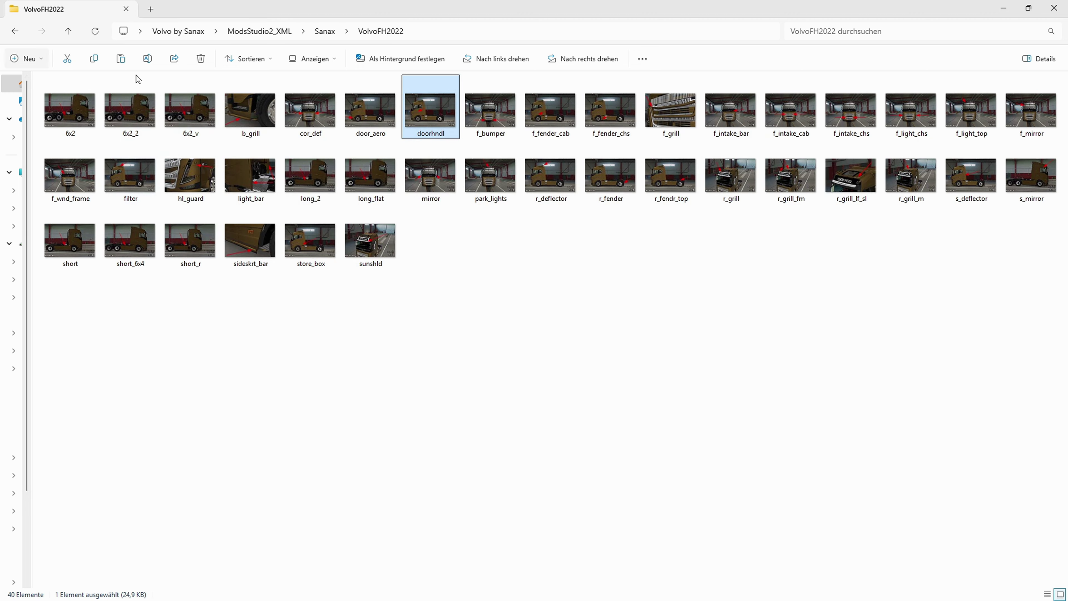
- Return to the Volvo by Sanax folder and open the Cab_globe image in paint.net
{"action": "left_click", "coordinate": [14, 31]}
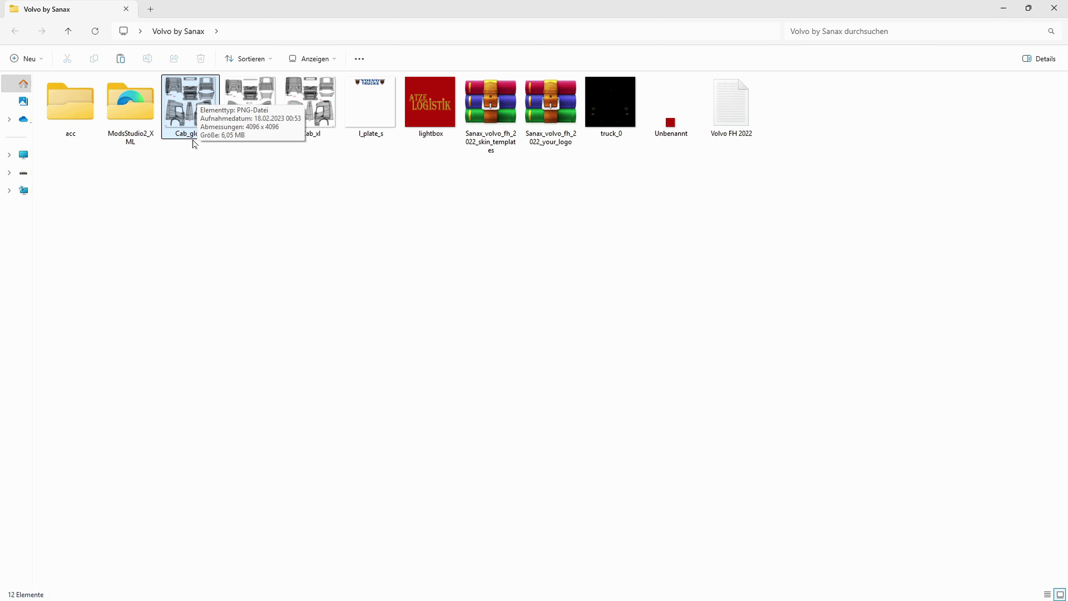
{"action": "right_click", "coordinate": [183, 110]}
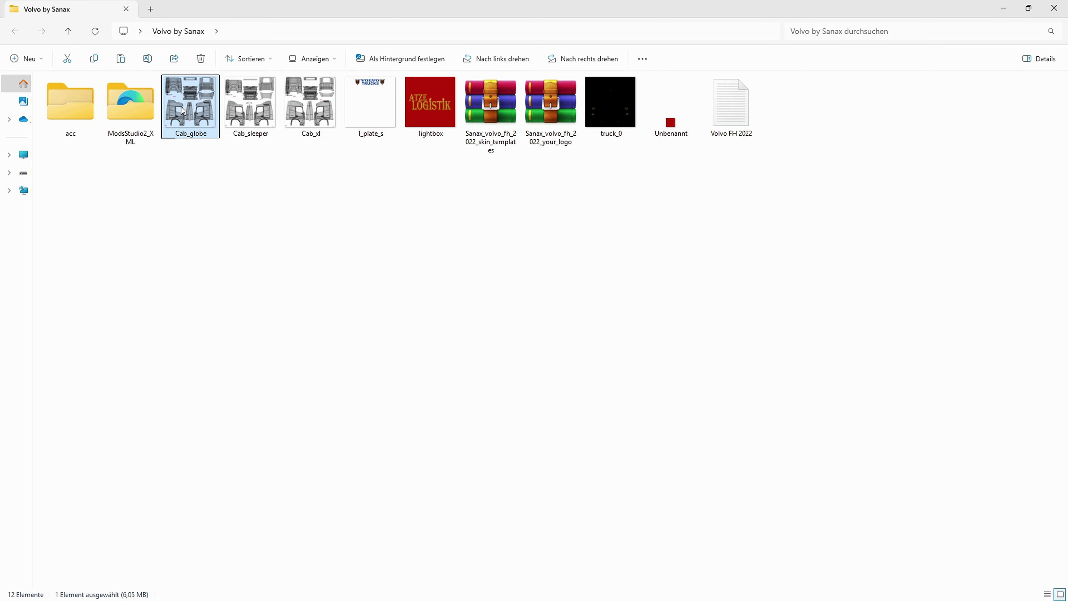
{"action": "mouse_move", "coordinate": [311, 170]}
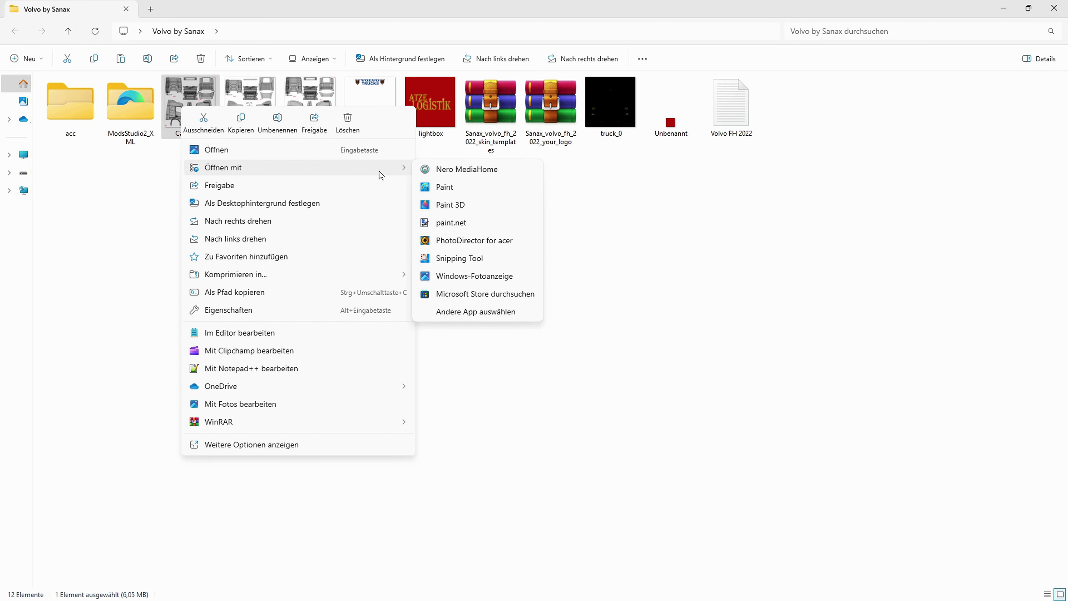
{"action": "left_click", "coordinate": [459, 227]}
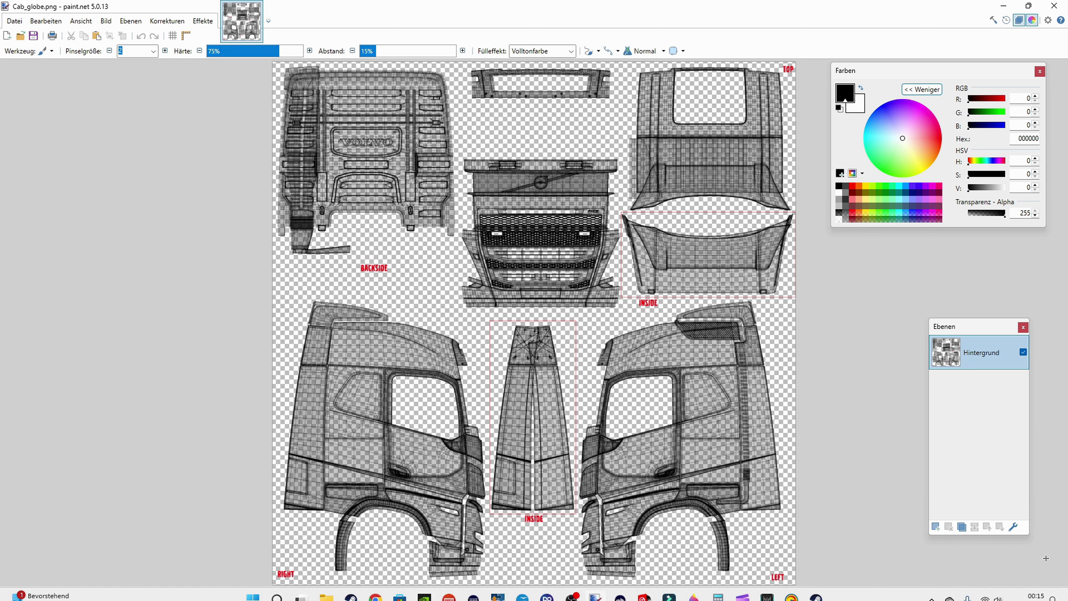
- Examine the backside, front, inside and side sections of the Cab_globe template up close, ending with an overview of the whole template
{"action": "left_click", "coordinate": [1054, 593]}
{"action": "left_click", "coordinate": [1054, 593]}
{"action": "left_click", "coordinate": [1054, 594]}
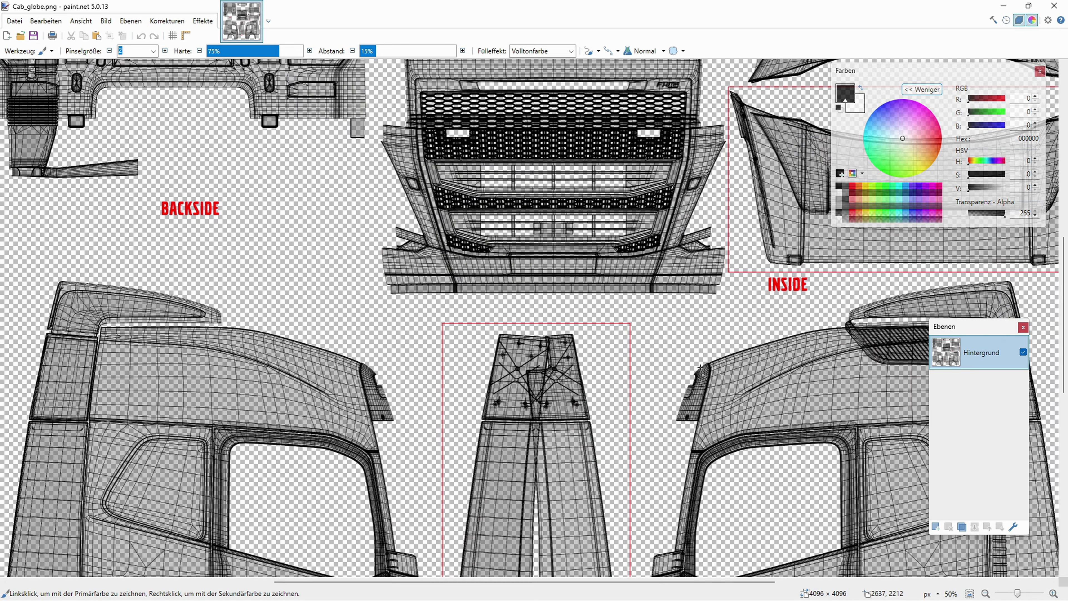
{"action": "scroll", "coordinate": [630, 335], "scroll_direction": "up", "scroll_amount": 10}
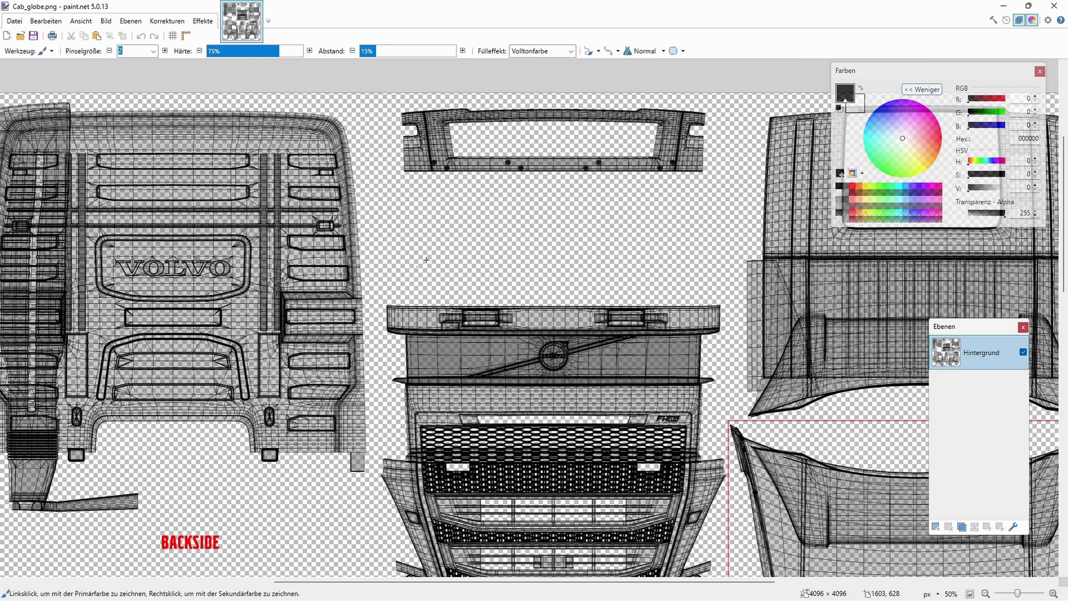
{"action": "scroll", "coordinate": [258, 242], "scroll_direction": "down", "scroll_amount": 8}
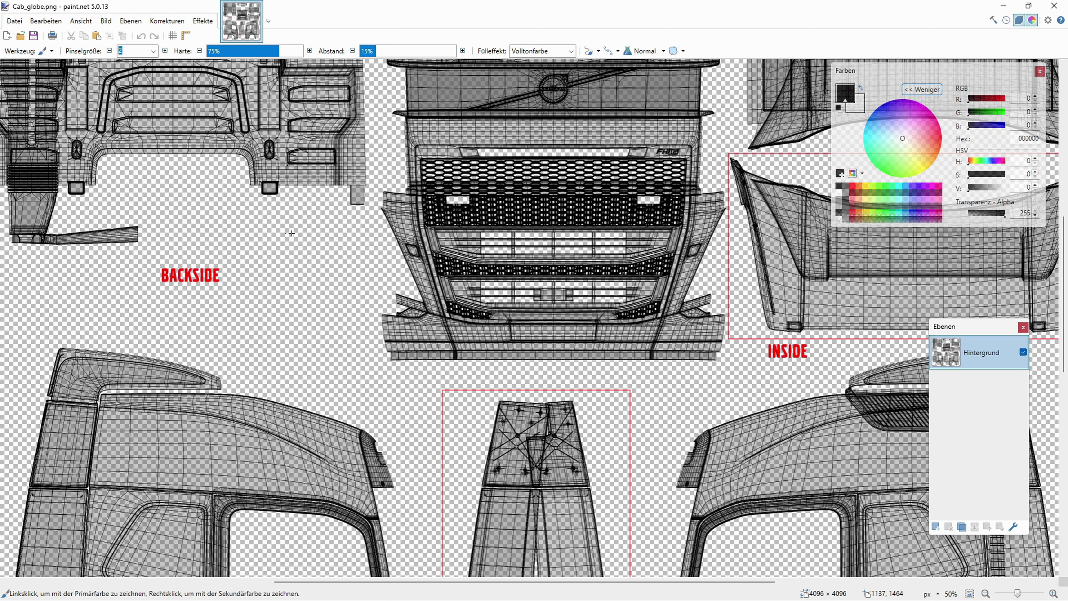
{"action": "scroll", "coordinate": [289, 233], "scroll_direction": "up", "scroll_amount": 7}
{"action": "scroll", "coordinate": [411, 256], "scroll_direction": "down", "scroll_amount": 7}
{"action": "scroll", "coordinate": [795, 371], "scroll_direction": "down", "scroll_amount": 13}
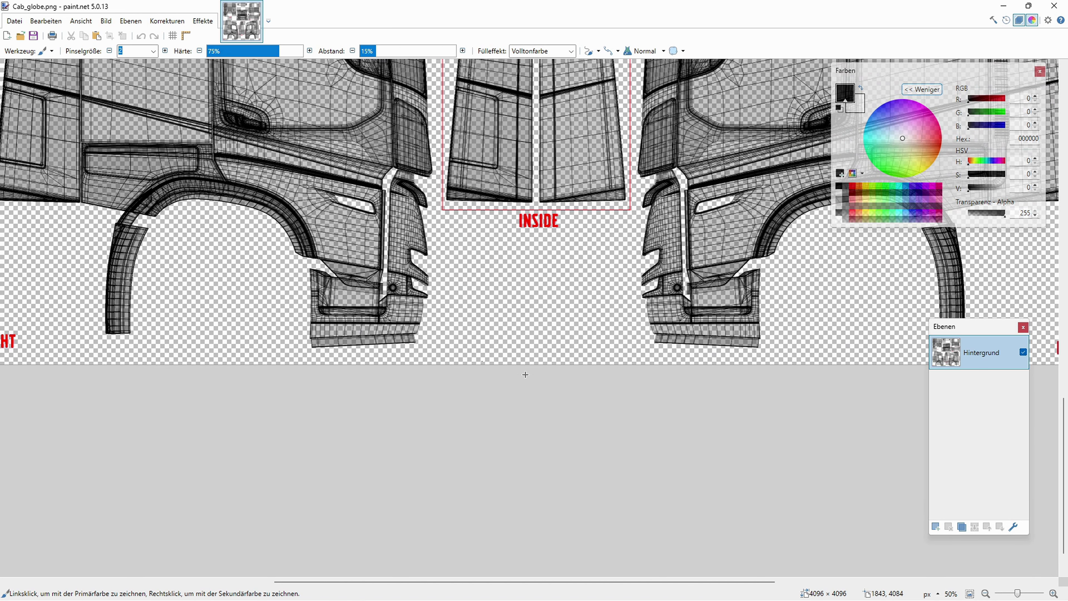
{"action": "left_click_drag", "start_coordinate": [619, 584], "coordinate": [768, 584]}
{"action": "scroll", "coordinate": [686, 339], "scroll_direction": "left", "scroll_amount": 3}
{"action": "scroll", "coordinate": [686, 339], "scroll_direction": "up", "scroll_amount": 12}
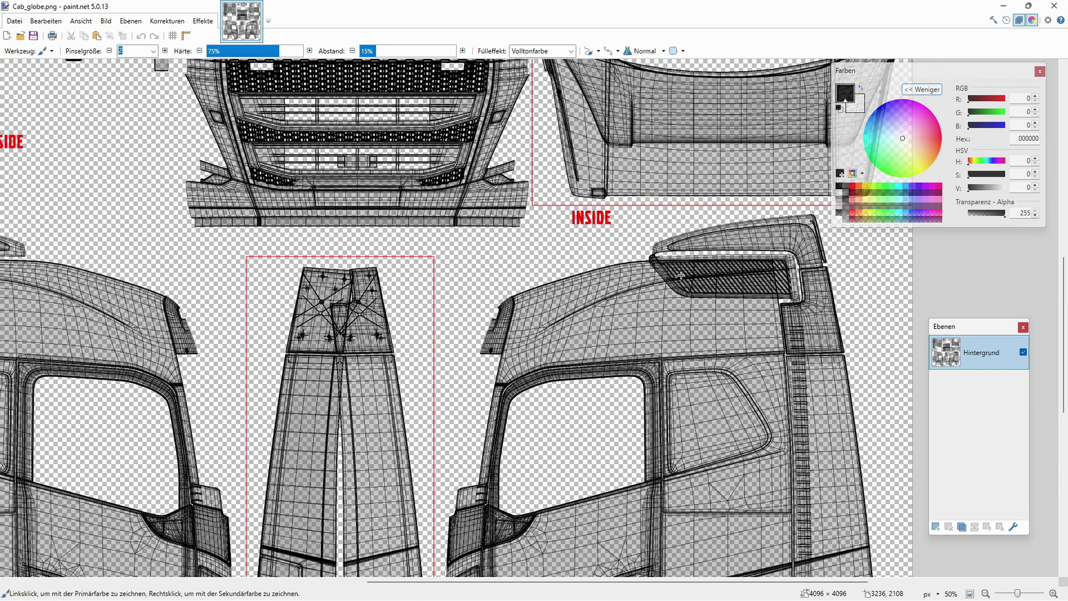
{"action": "left_click", "coordinate": [985, 594]}
{"action": "left_click", "coordinate": [986, 593]}
{"action": "left_click", "coordinate": [985, 594]}
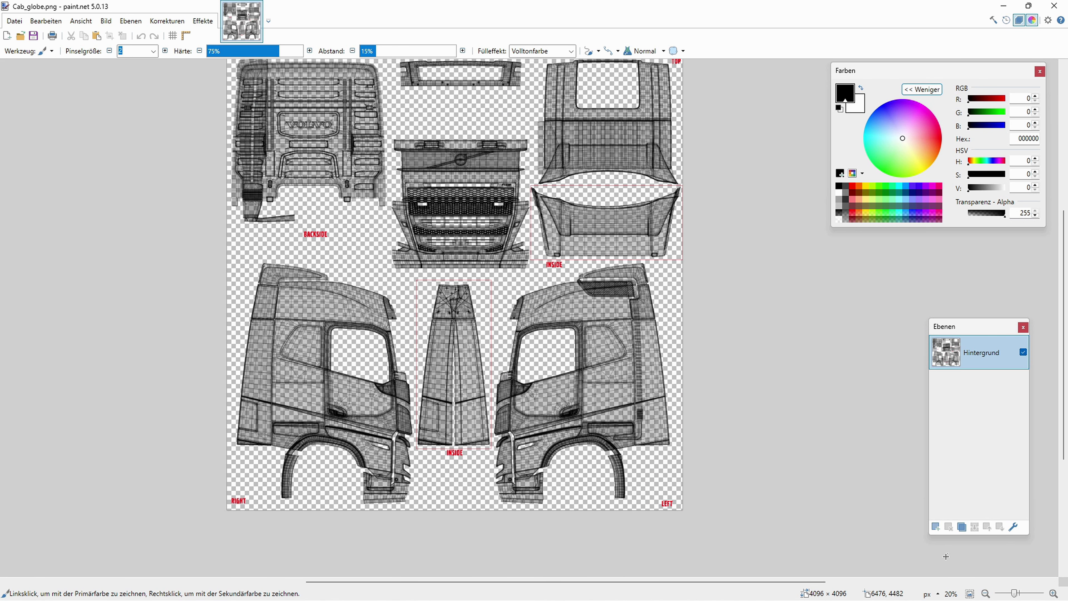
- Import the truck_0 image from the Volvo by Sanax folder as a new layer above the cab template
{"action": "left_click", "coordinate": [985, 593]}
{"action": "scroll", "coordinate": [789, 333], "scroll_direction": "up", "scroll_amount": 2}
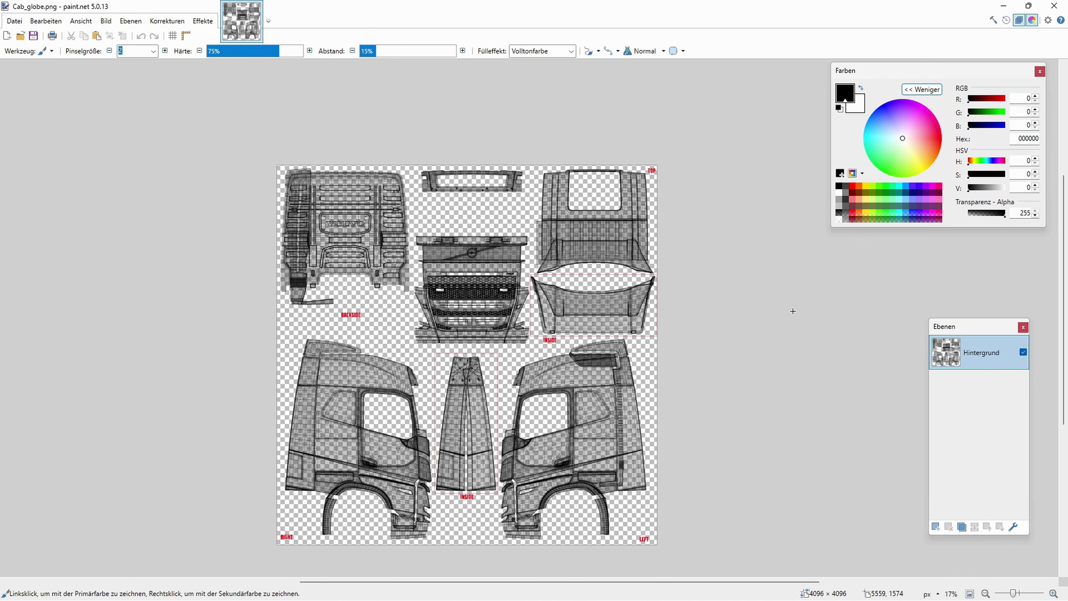
{"action": "left_click", "coordinate": [129, 22]}
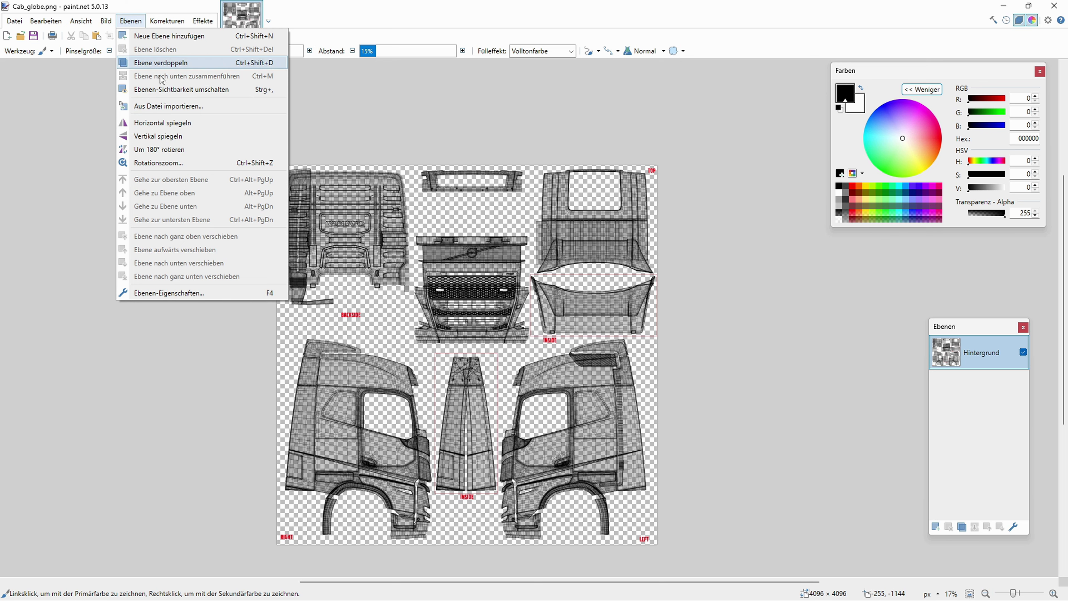
{"action": "left_click", "coordinate": [174, 108]}
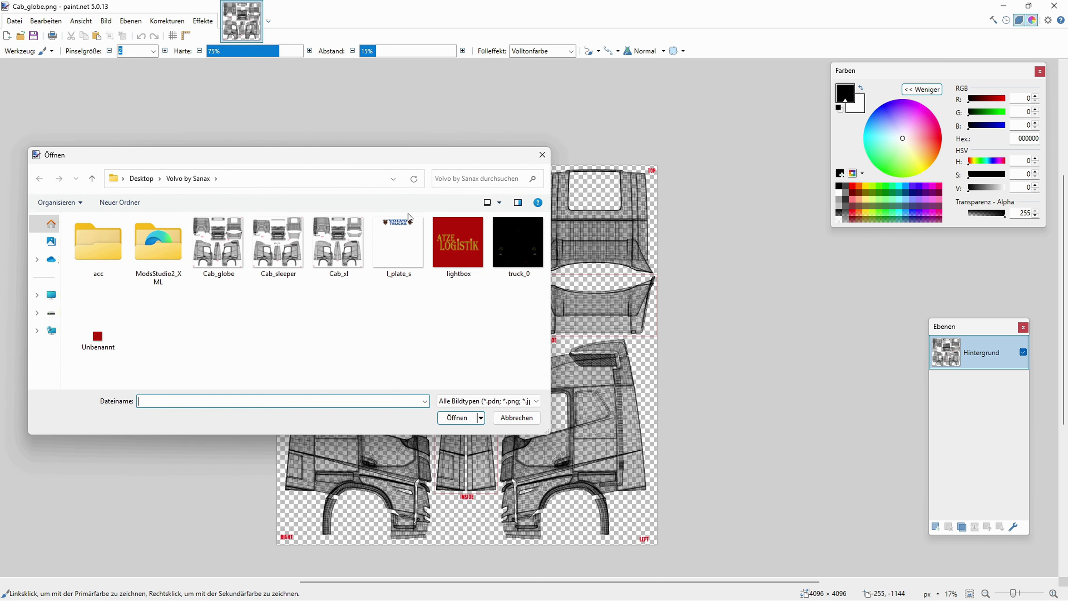
{"action": "left_click", "coordinate": [515, 264]}
{"action": "left_click", "coordinate": [466, 417]}
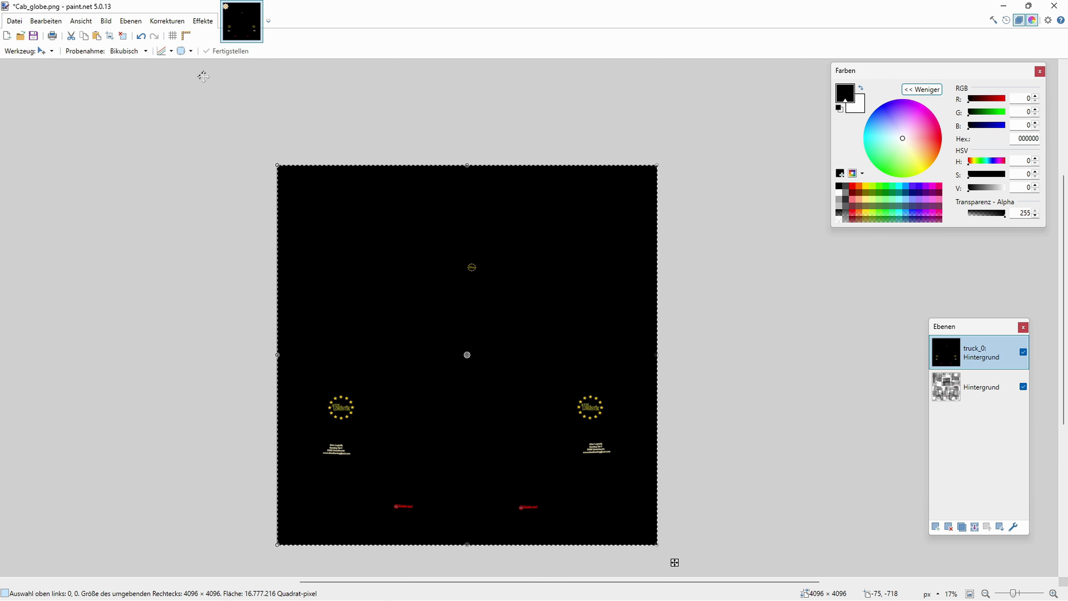
- Switch to the Rectangle Select tool and clear the selection around the imported truck_0 layer
{"action": "left_click", "coordinate": [21, 53]}
{"action": "left_click", "coordinate": [30, 64]}
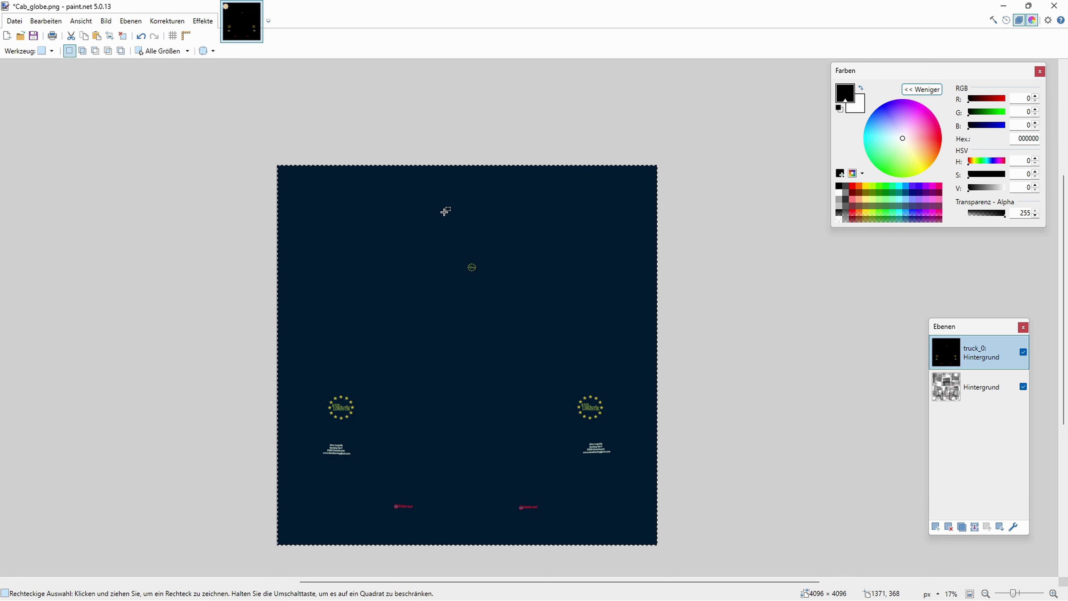
{"action": "left_click", "coordinate": [805, 342]}
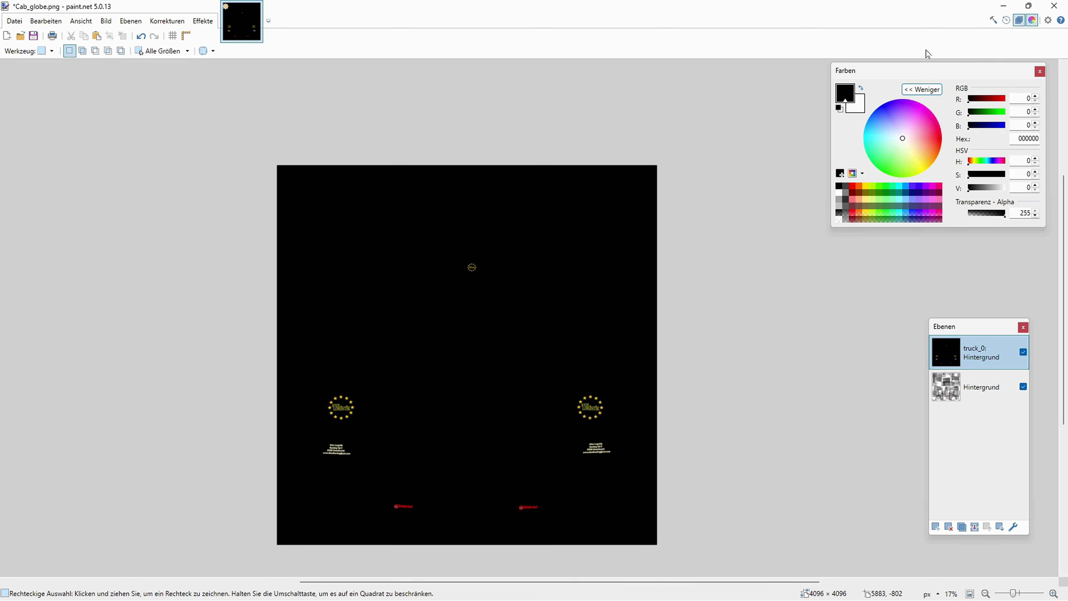
- Close the program, choose to save the changed Cab_globe image, and open the file format choices for saving
{"action": "left_click", "coordinate": [1055, 6]}
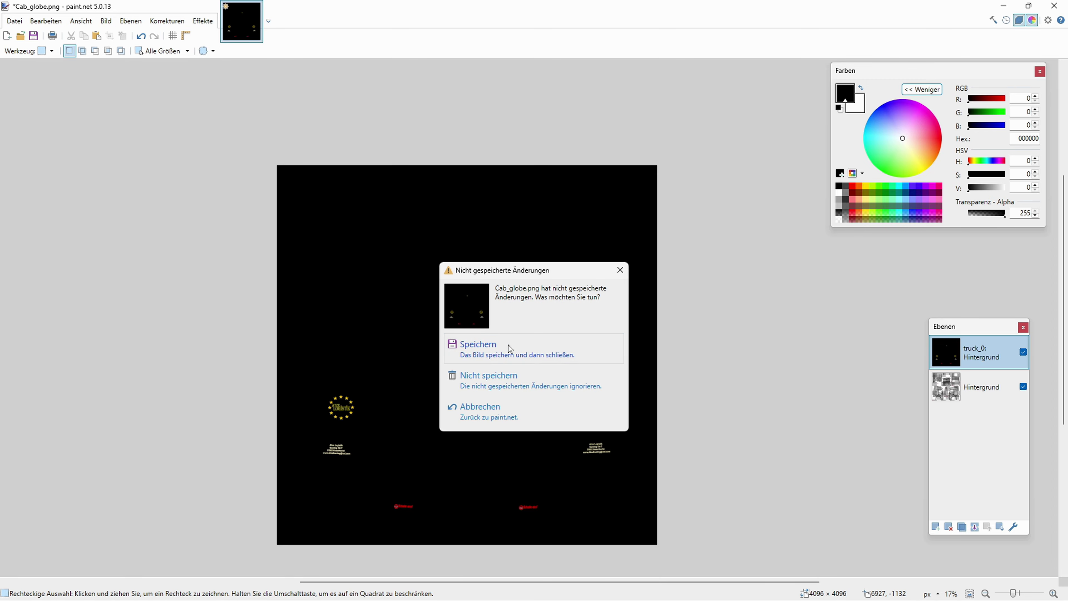
{"action": "left_click", "coordinate": [509, 348]}
{"action": "left_click", "coordinate": [536, 374]}
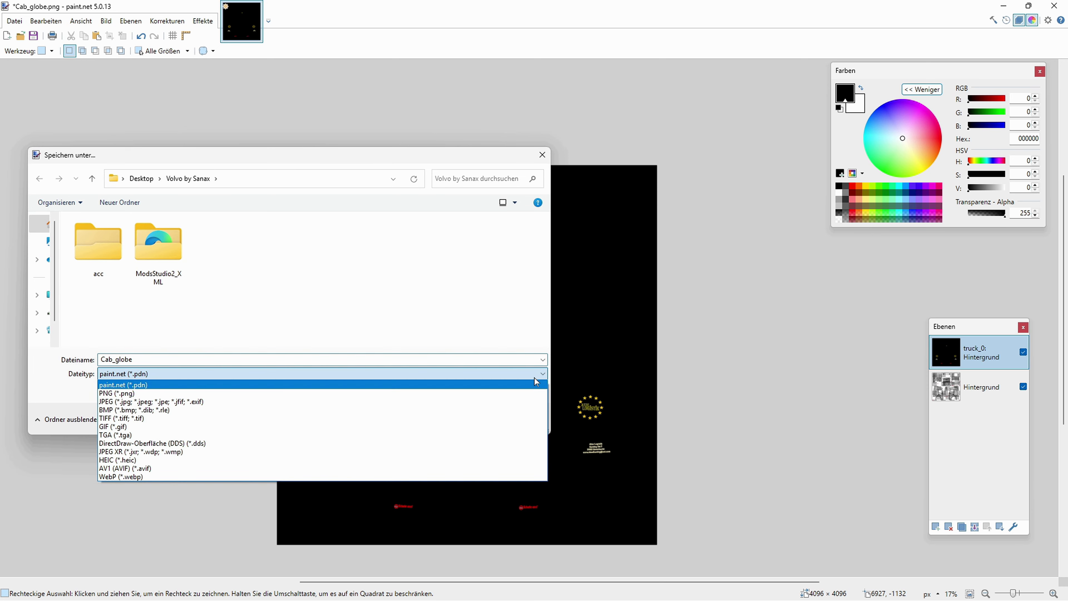